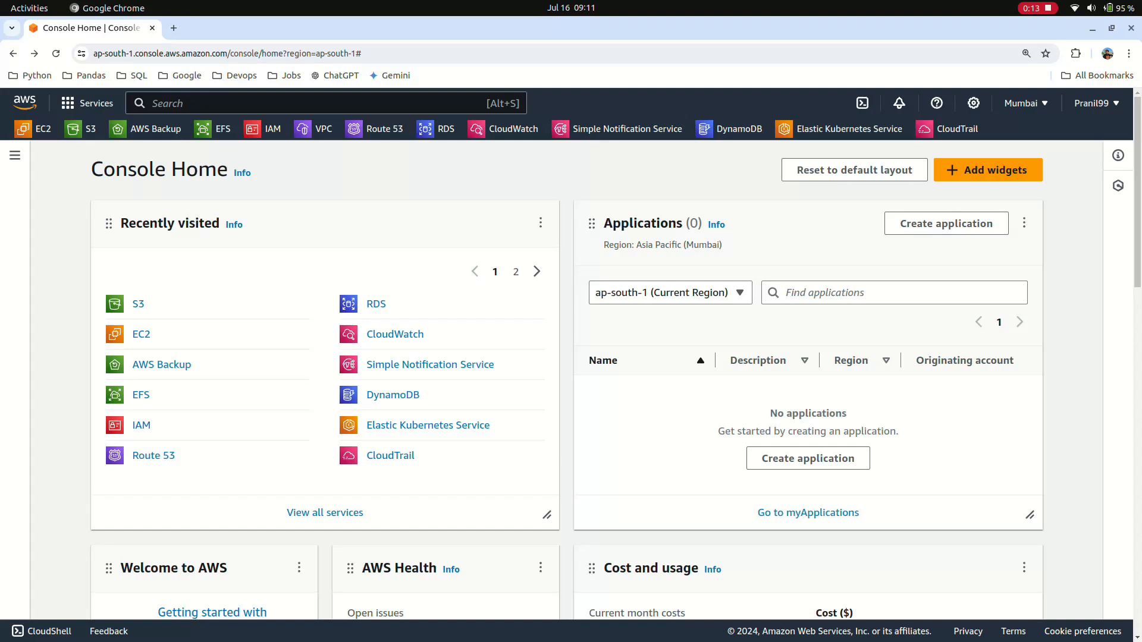
Upload the DevOps header image 62d0f091fc73b7a5828854b1_022021-Harness-Blogpost-DevOpsGeneric-Header-2400x700-1.png from Downloads to the S3 bucket yt-aws-bucket-1 and return to the bucket's objects
left_click(138, 303)
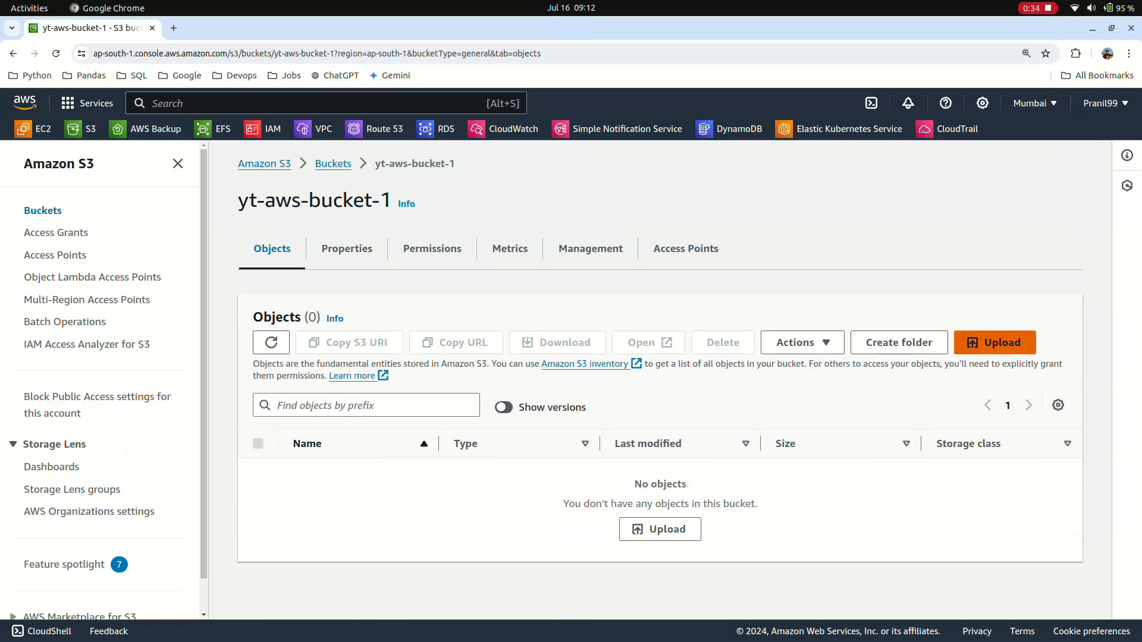
left_click(994, 342)
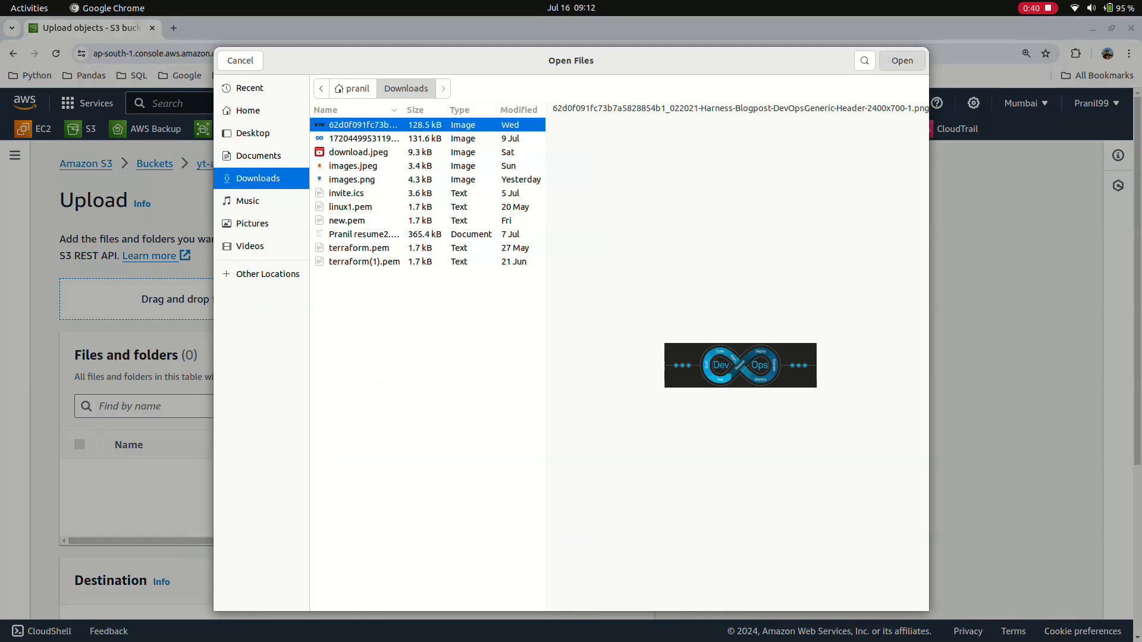
left_click(902, 61)
scroll(357, 381, "down", 3)
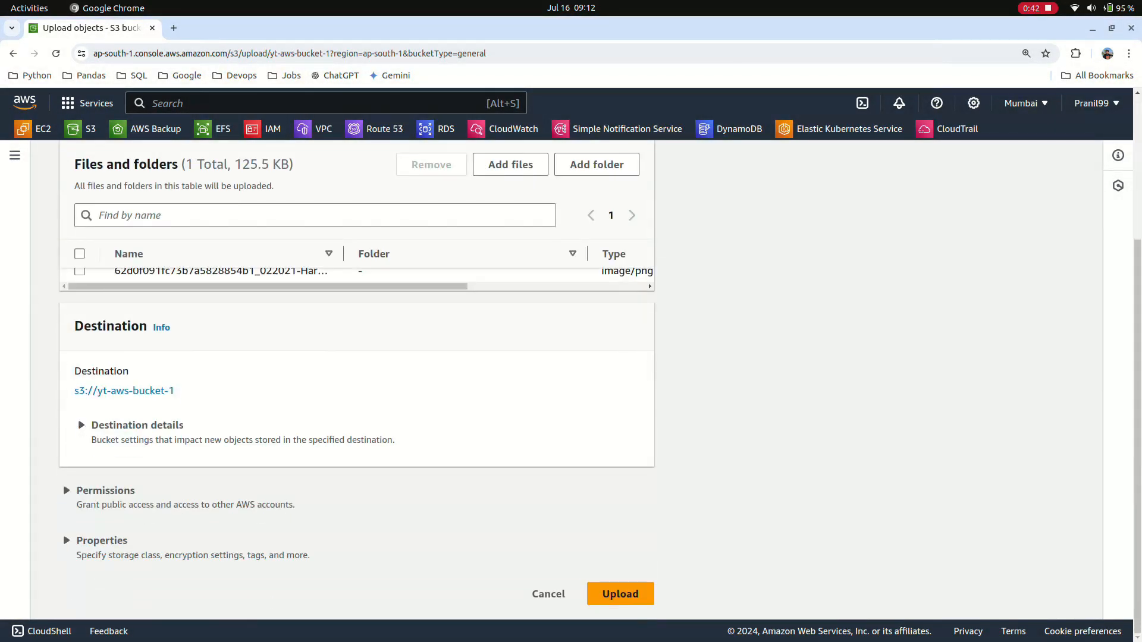
scroll(357, 380, "up", 2)
left_click(79, 413)
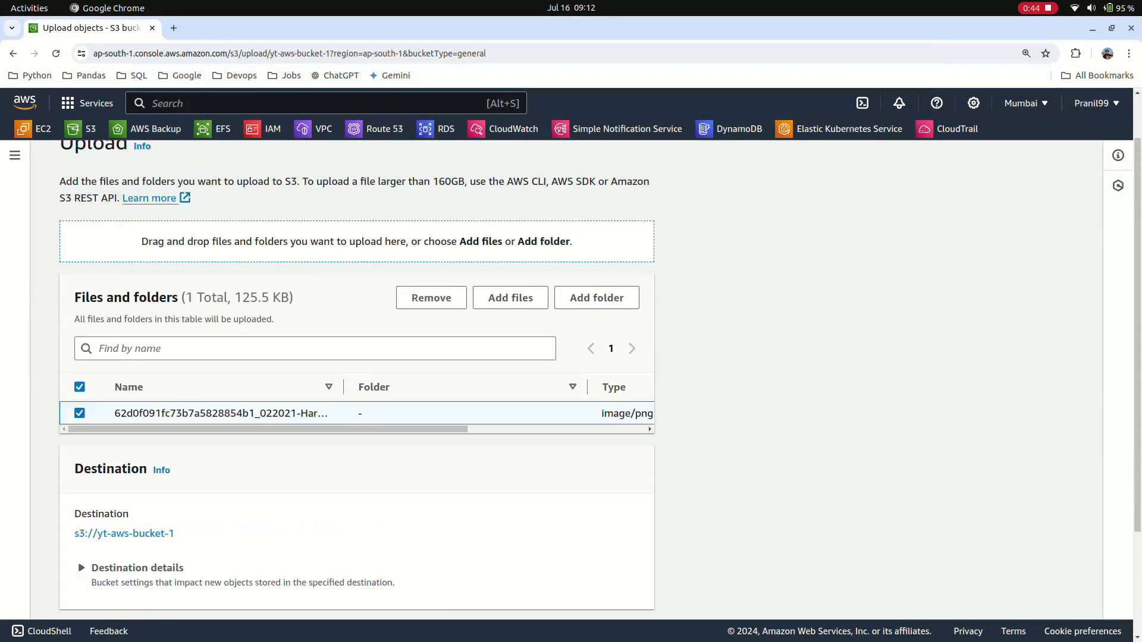
scroll(357, 381, "down", 2)
left_click(621, 594)
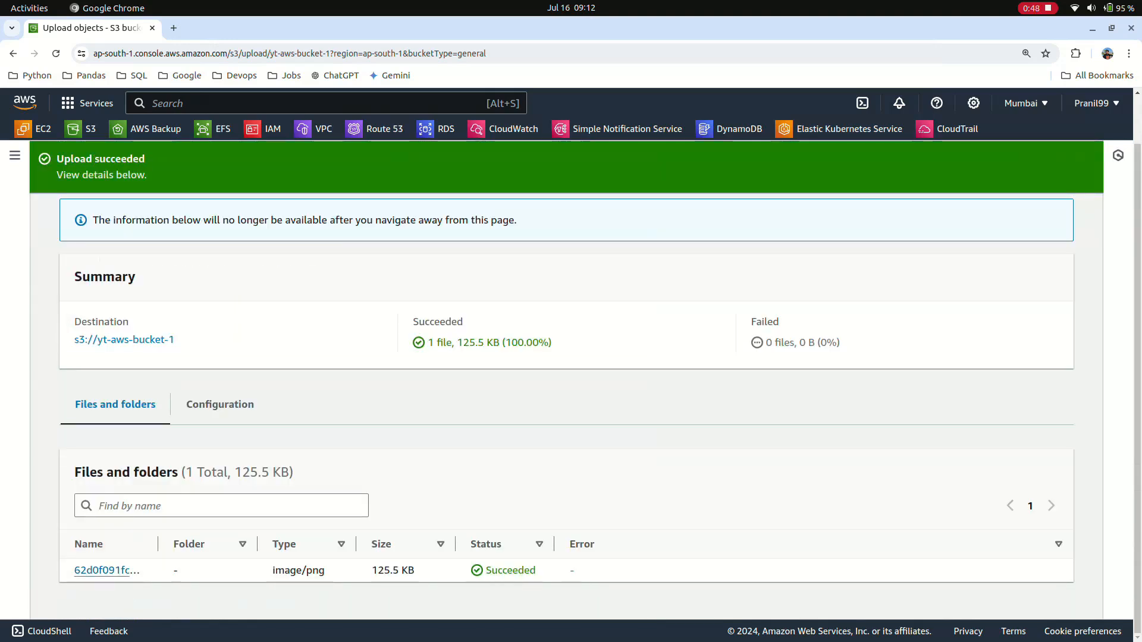
scroll(566, 381, "up", 1)
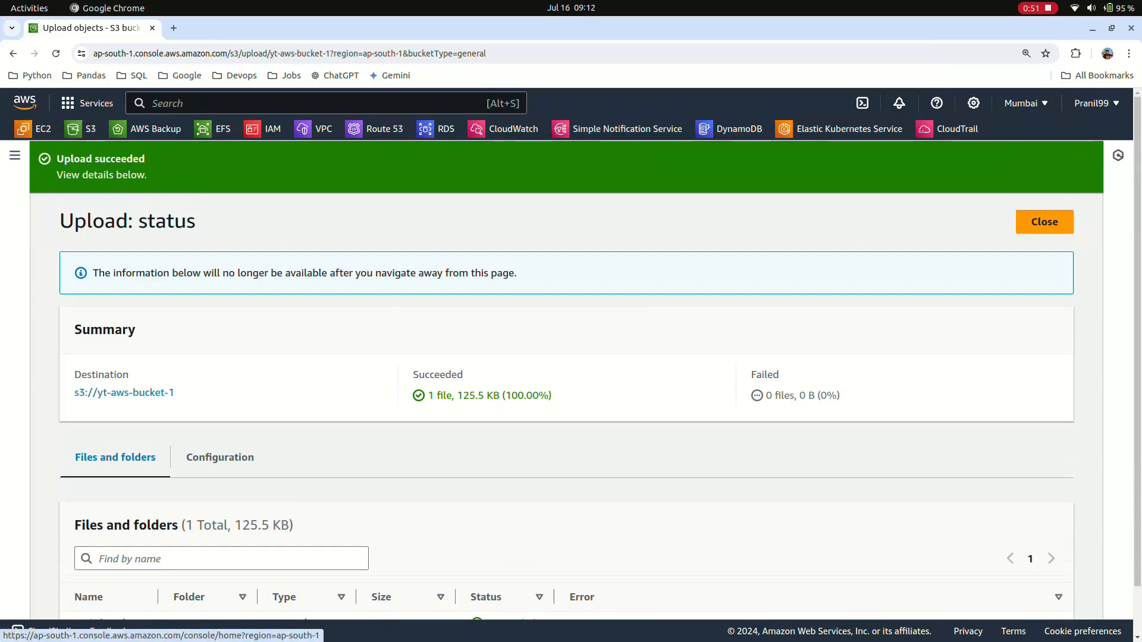
left_click(13, 53)
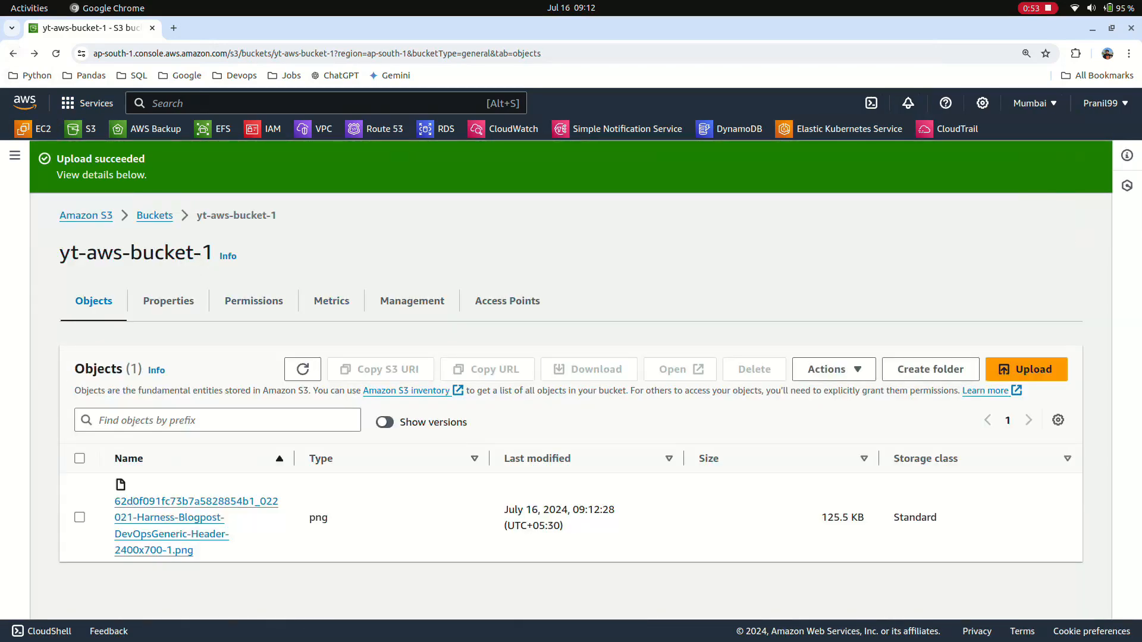
Start a lifecycle rule for the bucket named bucker_life_rule, applying it to all objects and acknowledging that scope
left_click(412, 300)
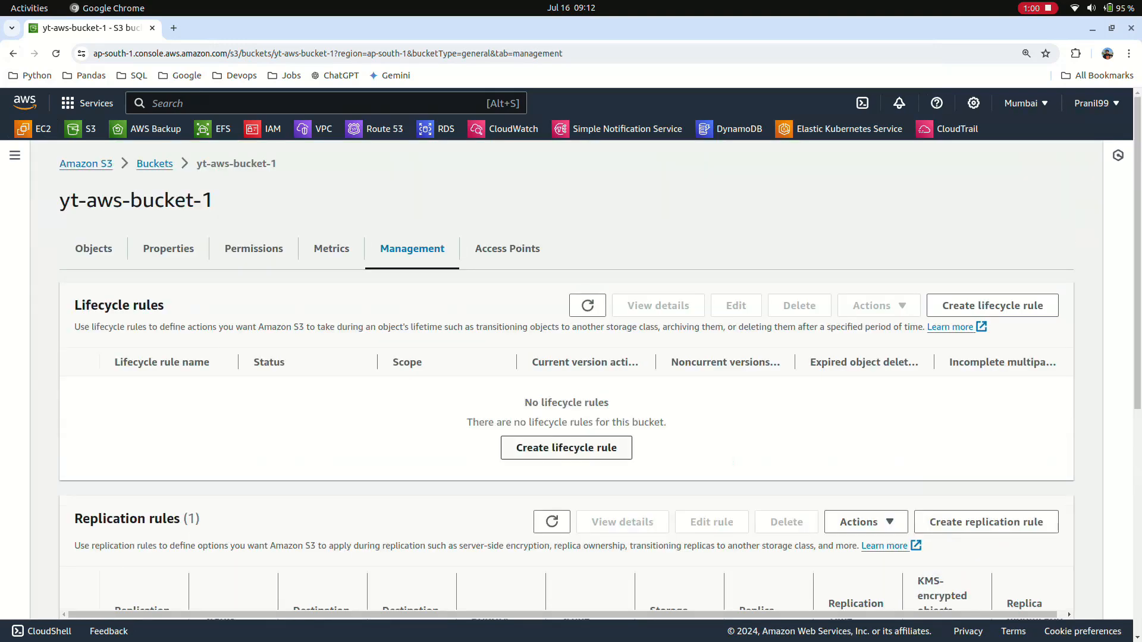
left_click(566, 448)
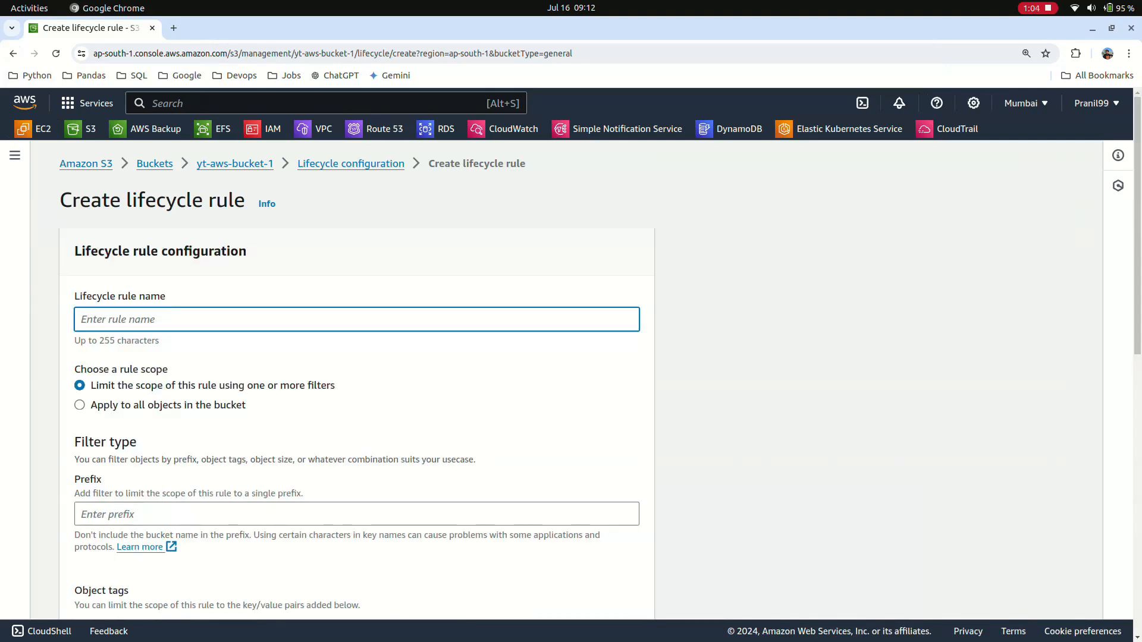
type("bucker_life_rule")
left_click(79, 405)
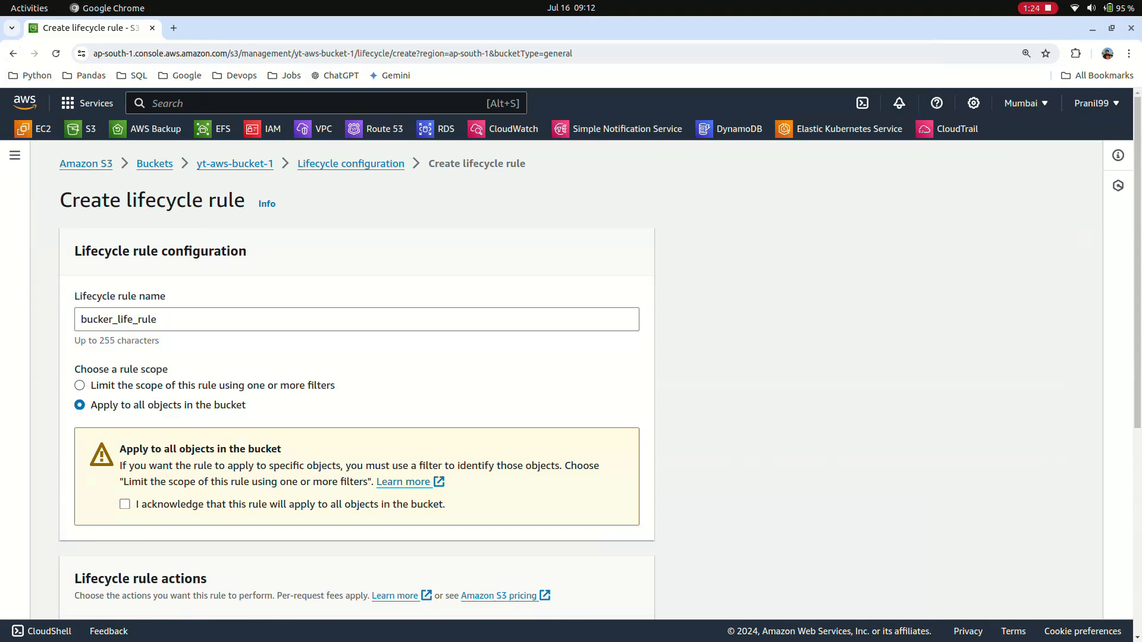
left_click(125, 504)
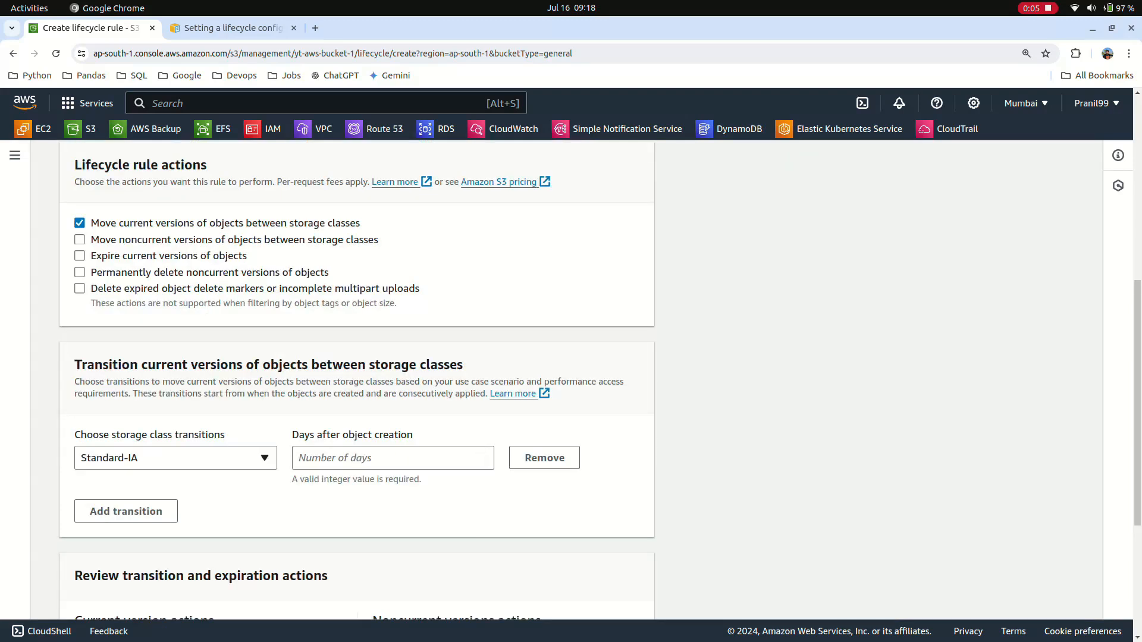
Set the current-version transition to Intelligent-Tiering 30 days after object creation and create the lifecycle rule
left_click(176, 457)
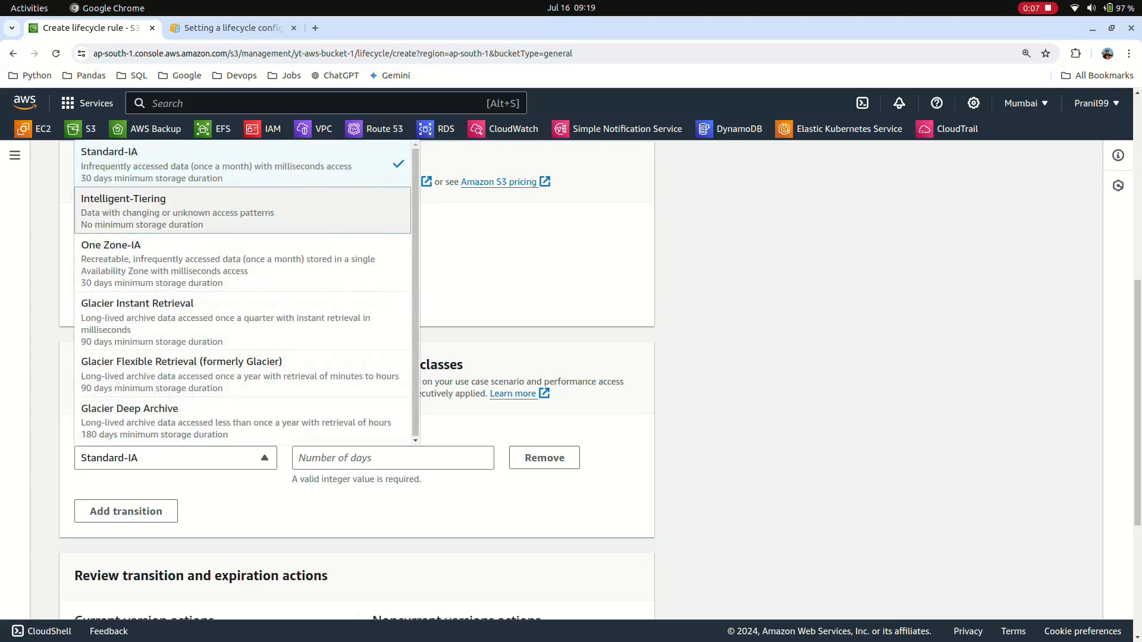
left_click(242, 210)
left_click(392, 458)
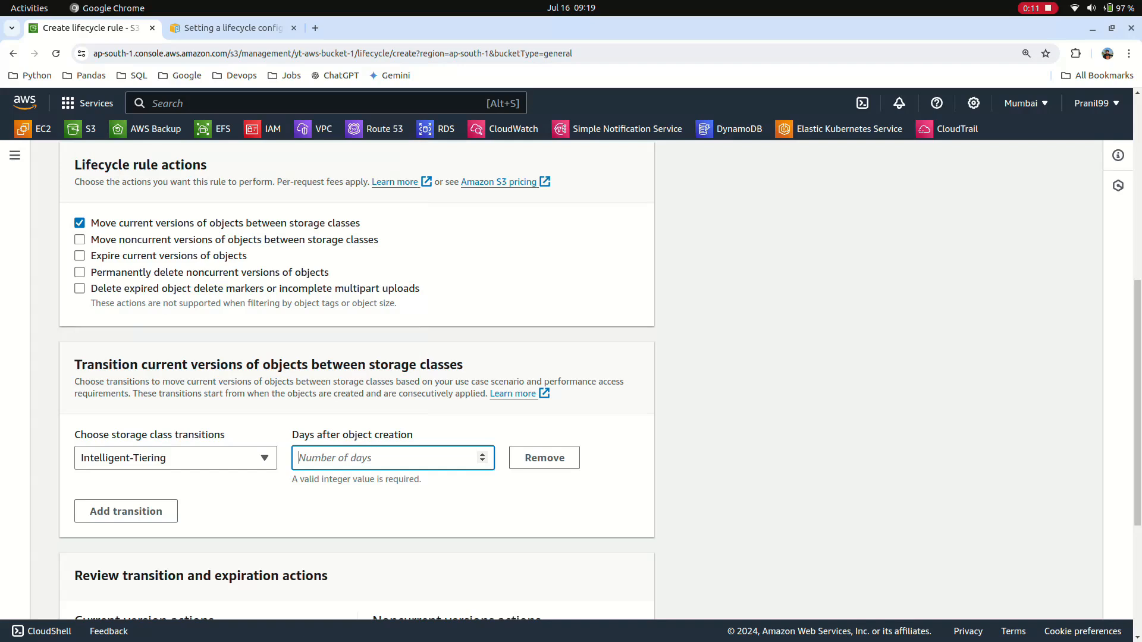
type("30")
scroll(356, 380, "down", 4)
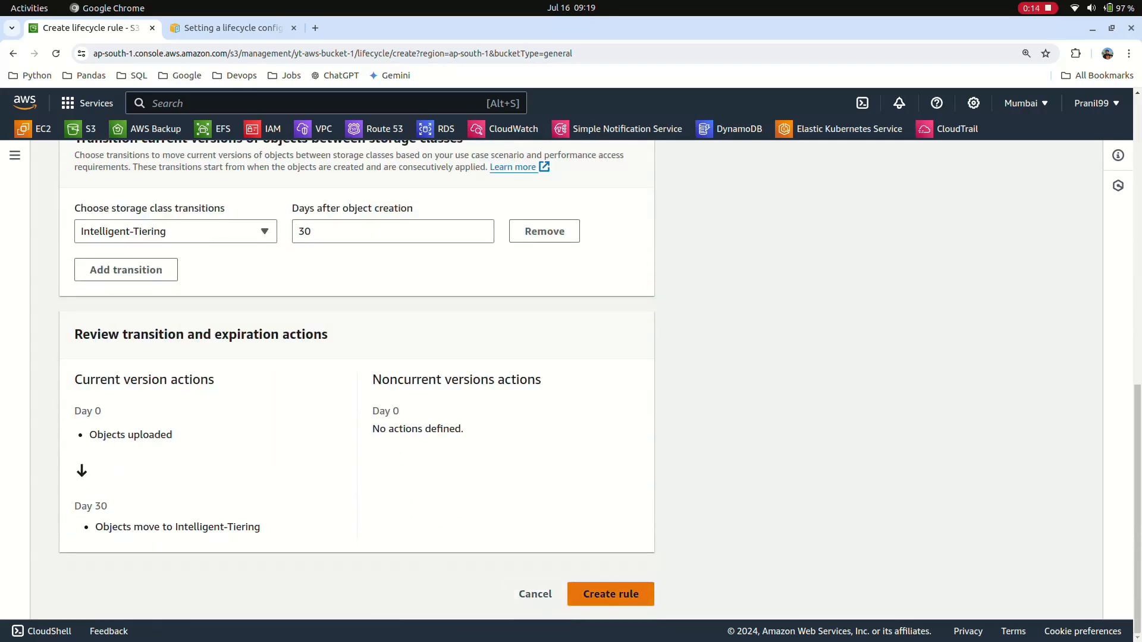
left_click(611, 593)
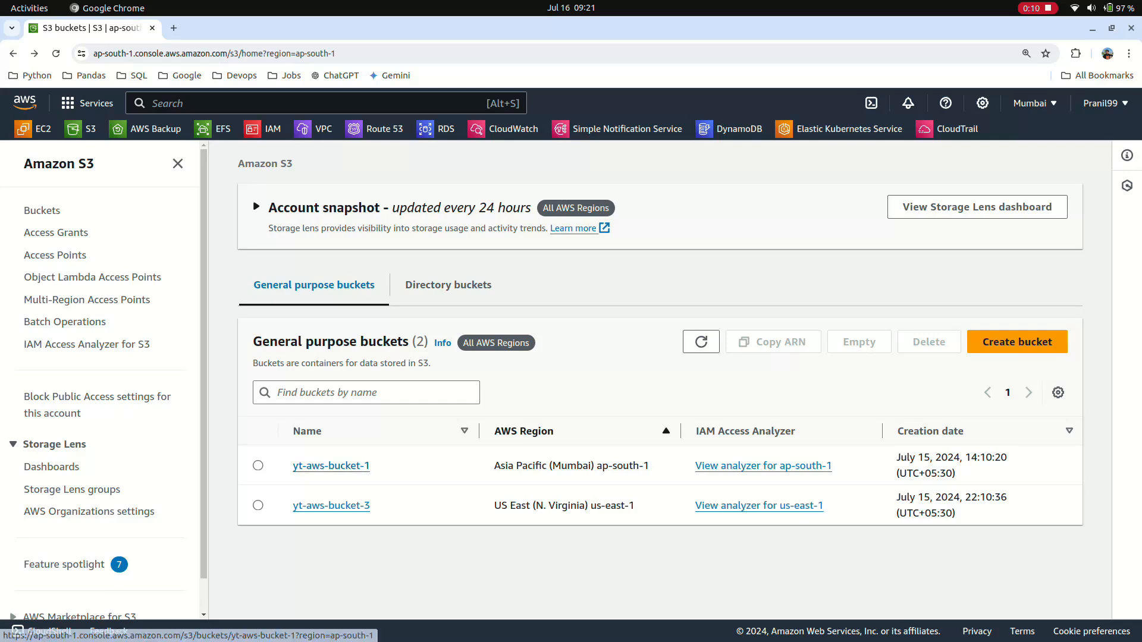
Start a new replication rule on yt-aws-bucket-1 and name it bucket1to2
left_click(331, 466)
left_click(590, 248)
scroll(866, 178, "down", 5)
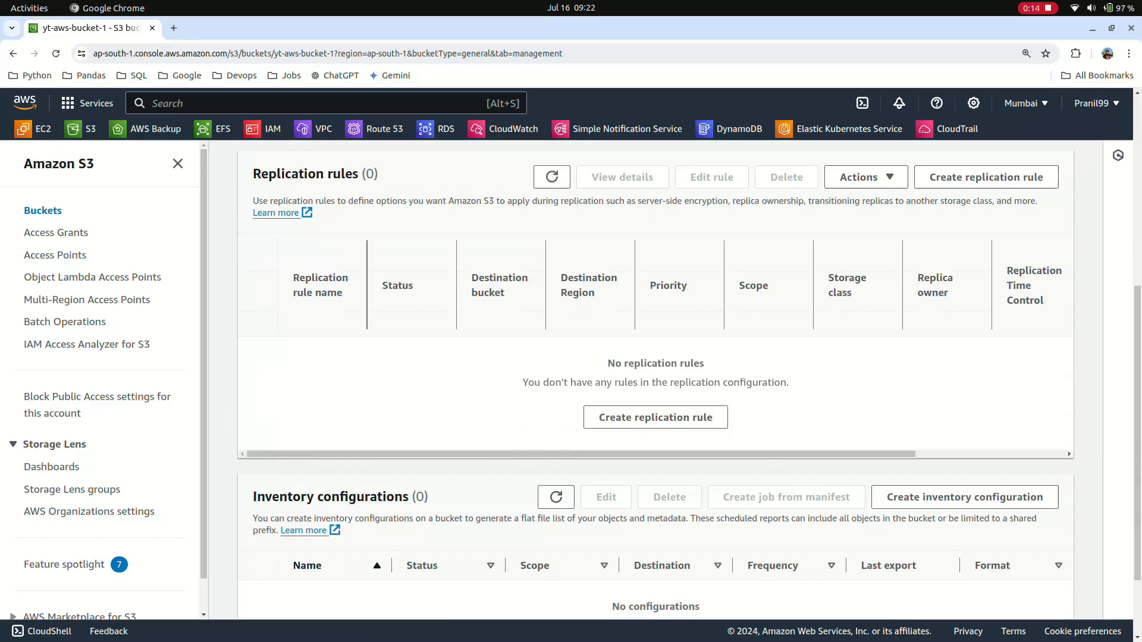
left_click(654, 417)
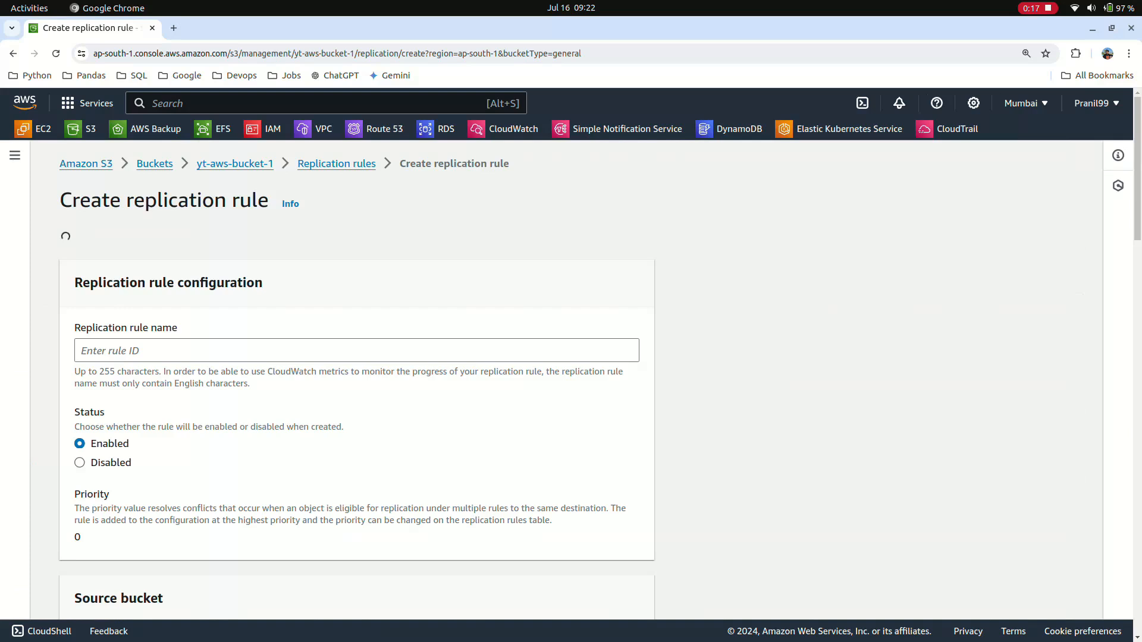
type("bucket1to2")
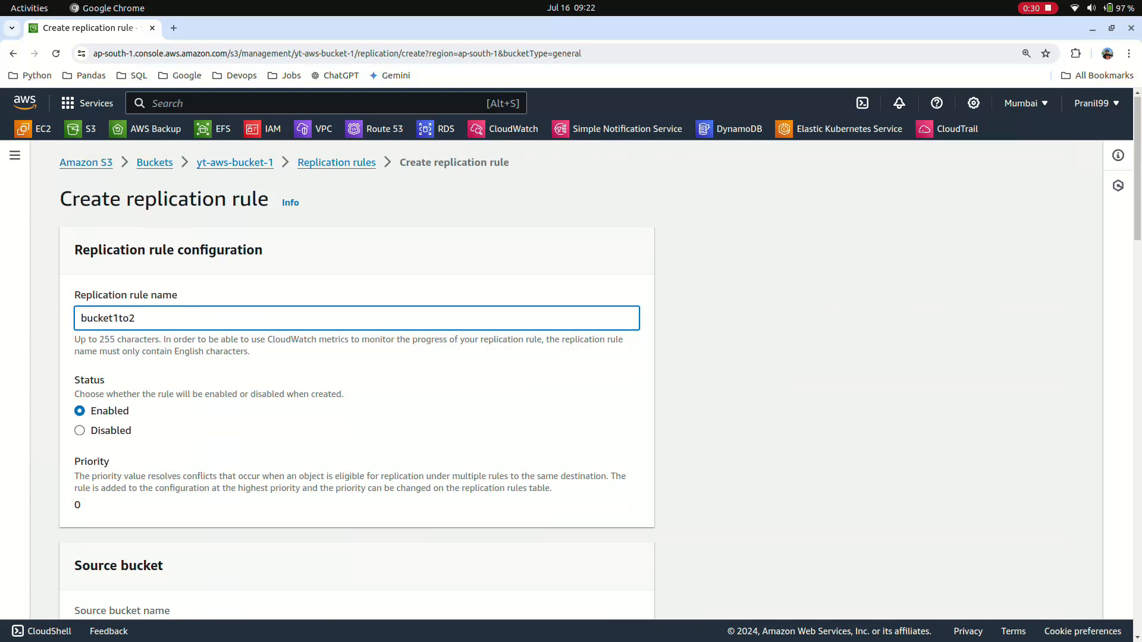
Apply the replication rule to all objects in the source bucket and choose yt-aws-bucket-3 in this account as the destination
scroll(356, 380, "down", 3)
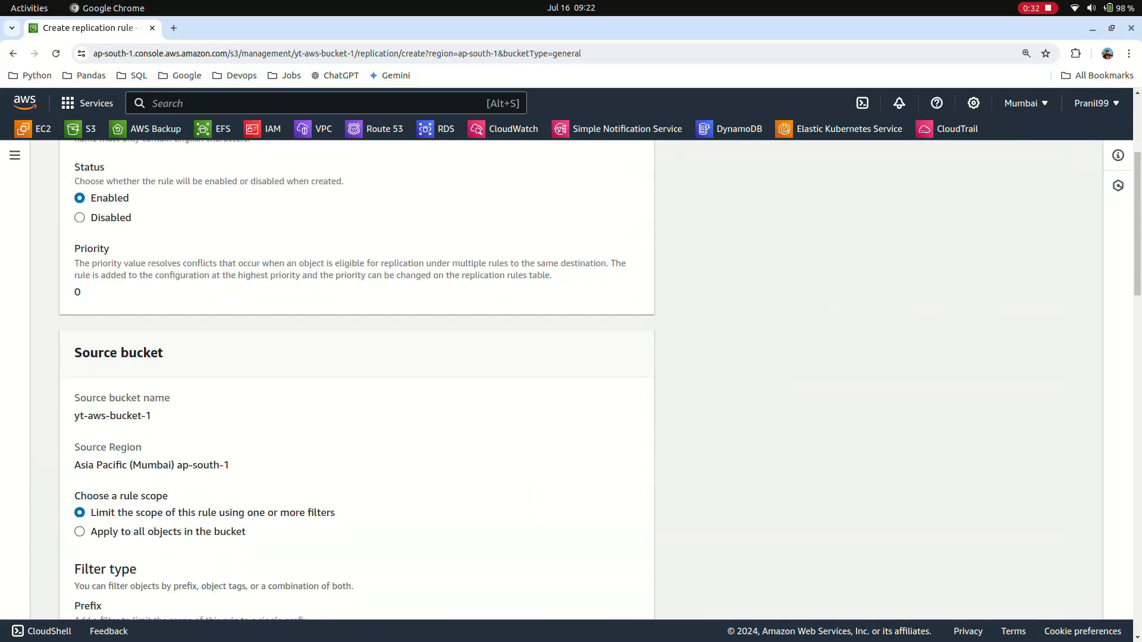
scroll(357, 380, "down", 1)
scroll(357, 380, "down", 2)
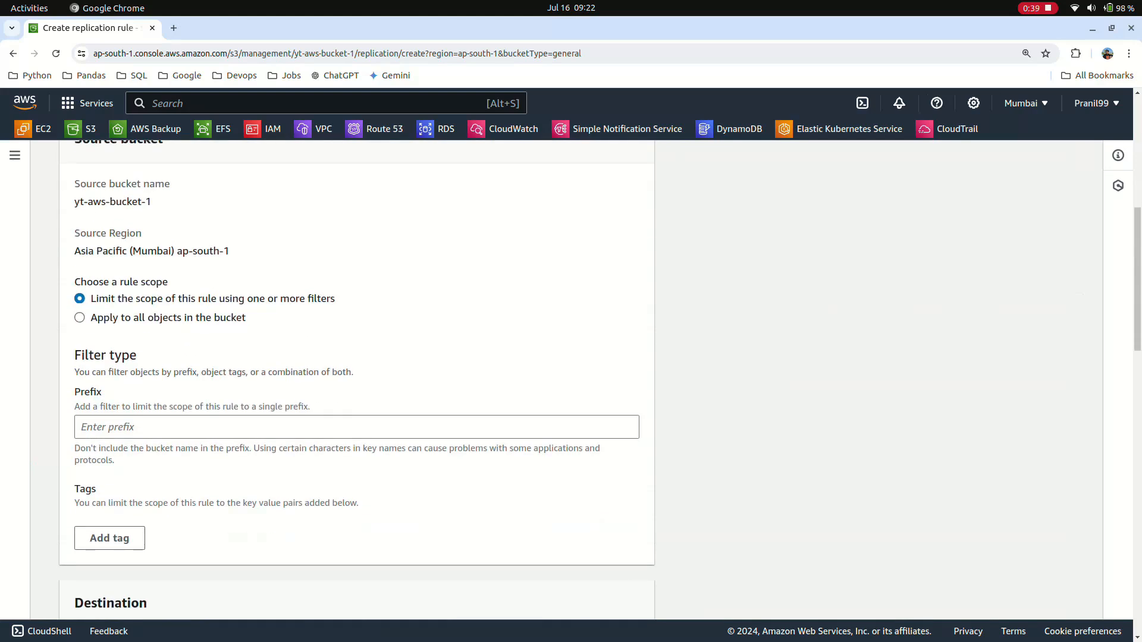
left_click(79, 318)
scroll(357, 381, "down", 1)
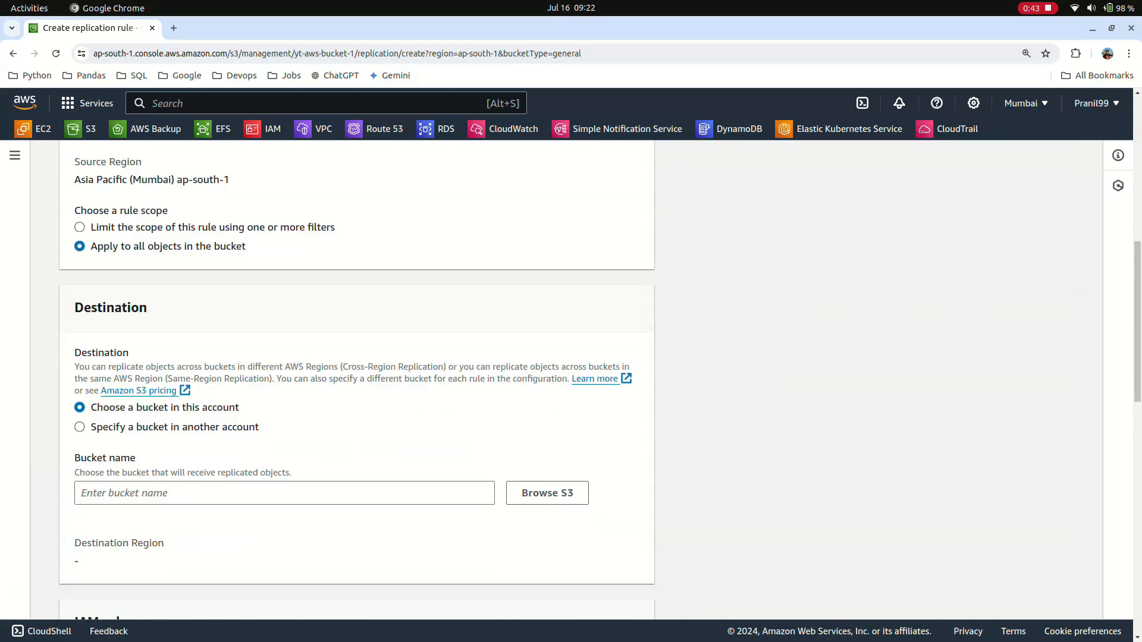
left_click(547, 493)
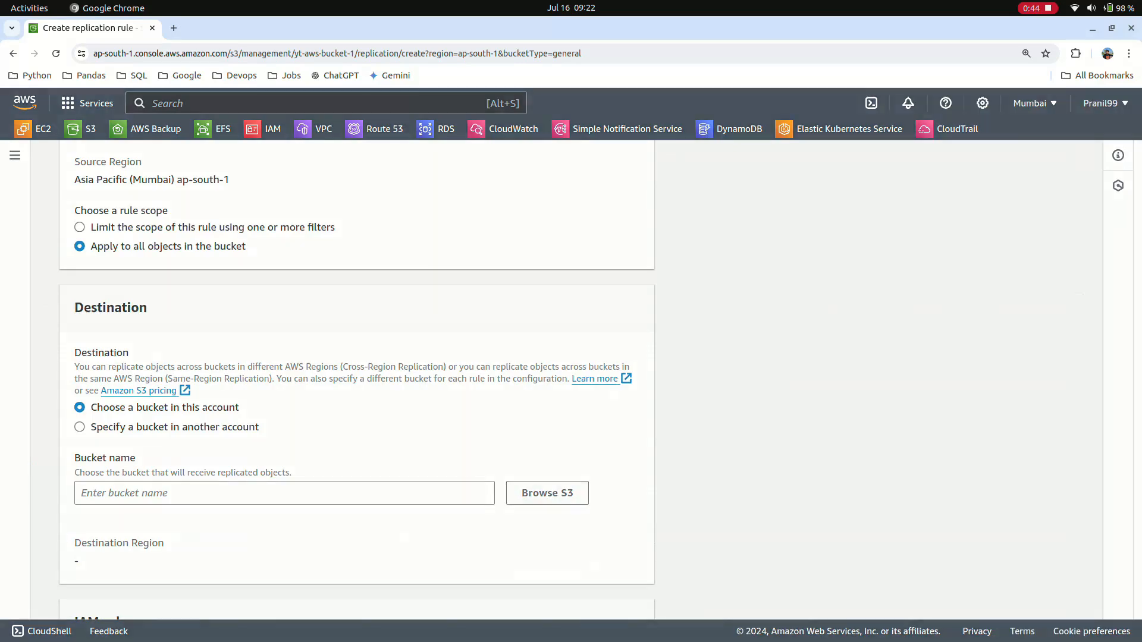
left_click(79, 459)
left_click(1036, 508)
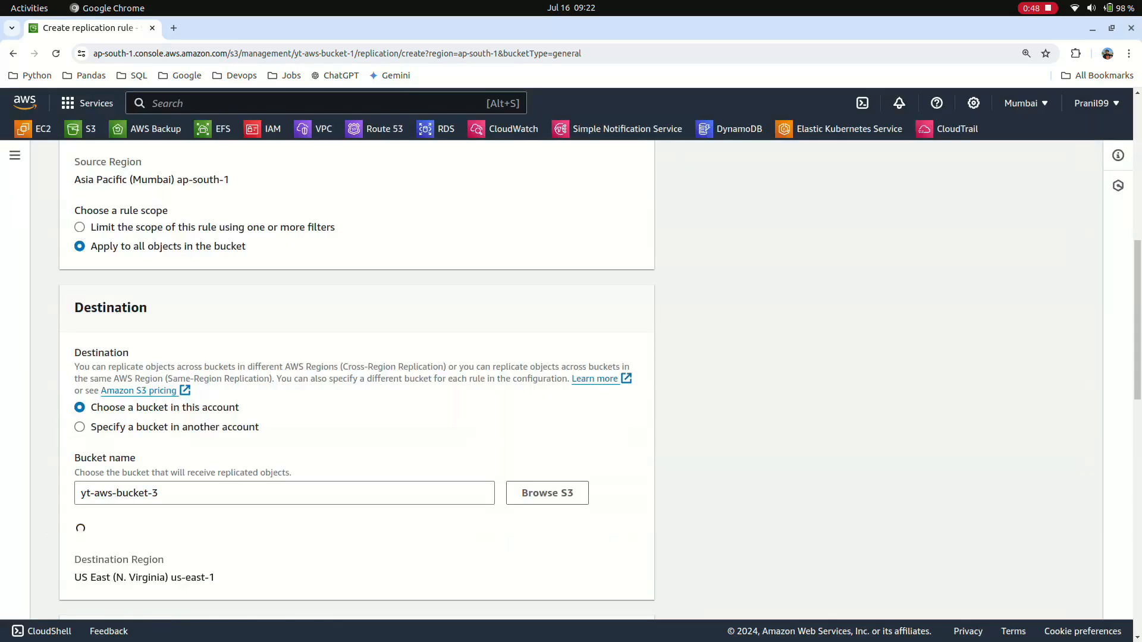
Set the replication rule's IAM role option to create a new role
scroll(357, 380, "down", 3)
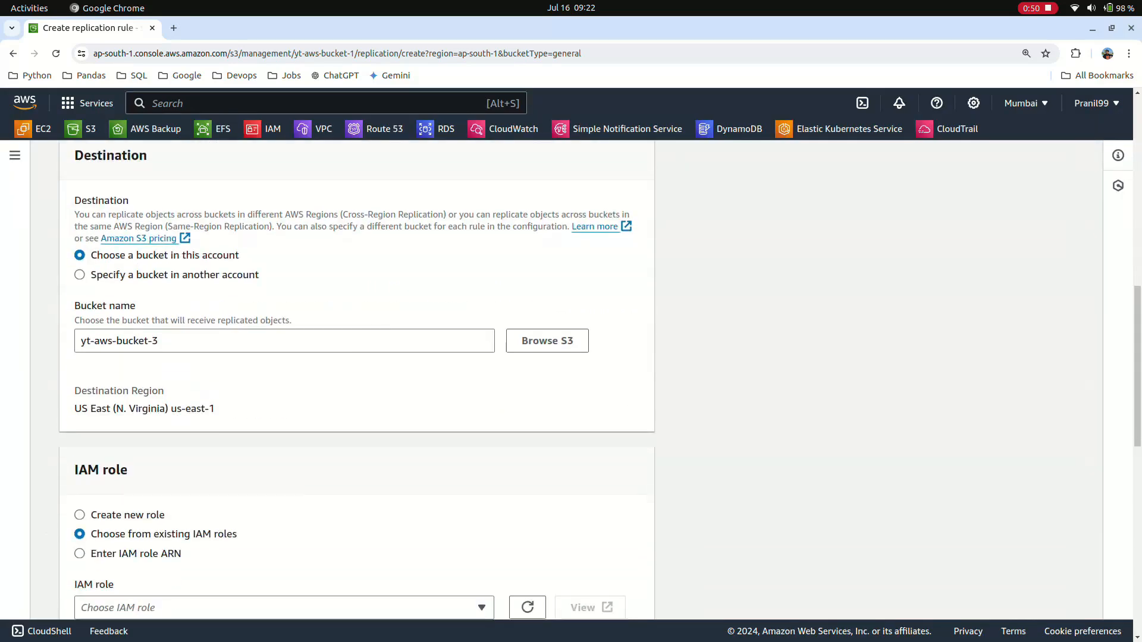
scroll(357, 380, "down", 3)
left_click(79, 381)
scroll(357, 381, "down", 3)
scroll(356, 381, "up", 2)
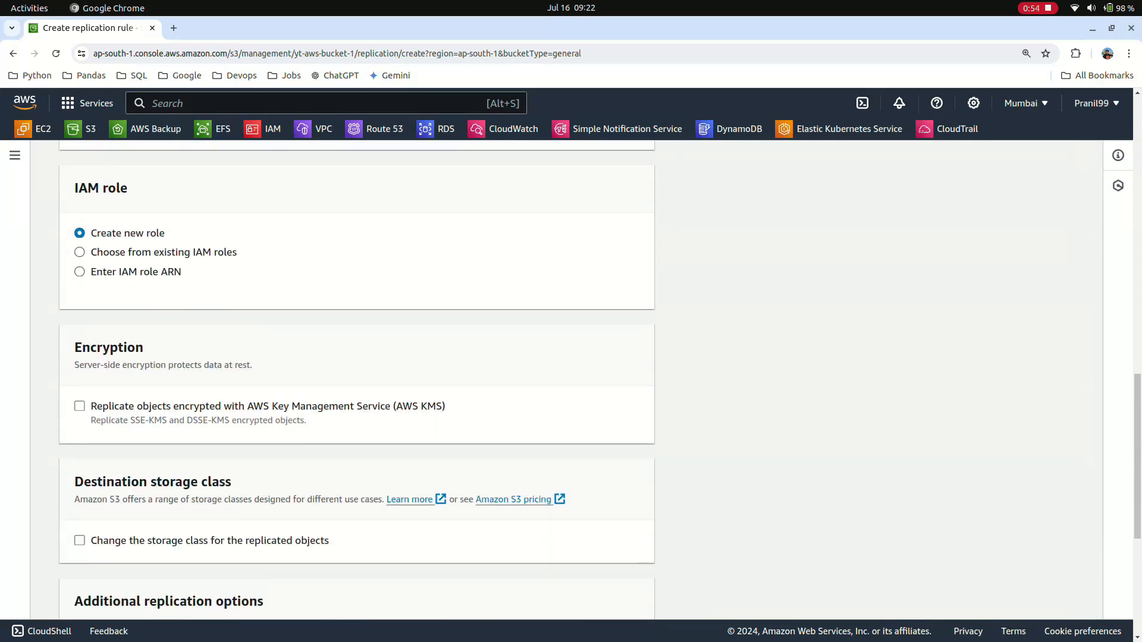
Save the replication rule with the encryption, storage class and additional options unselected, and choose not to replicate existing objects
scroll(357, 381, "down", 1)
scroll(357, 381, "down", 2)
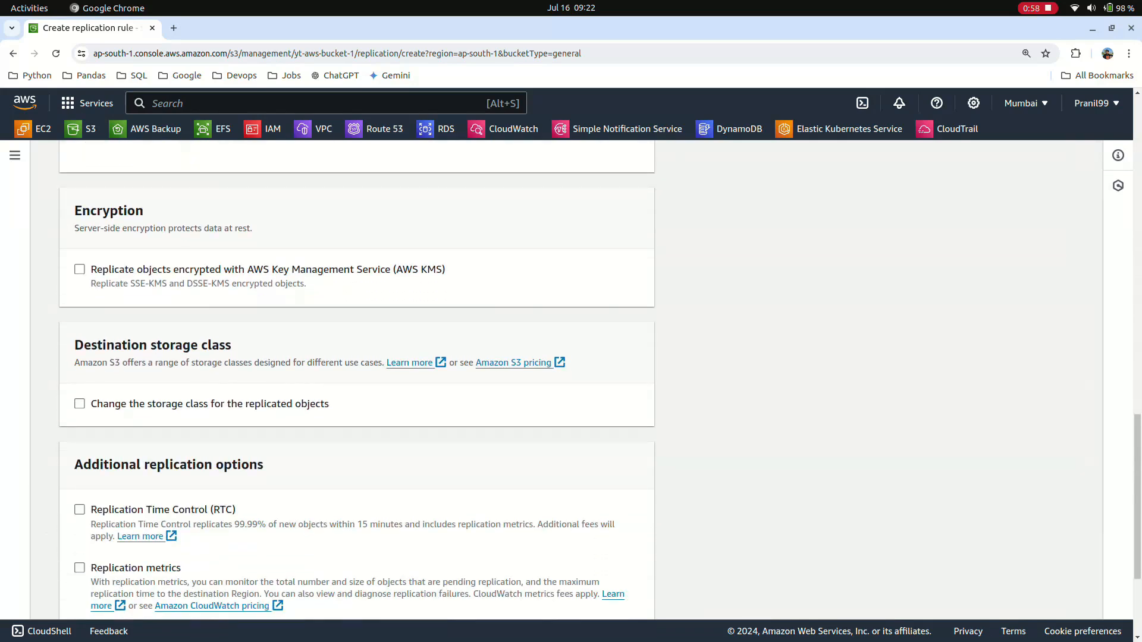
scroll(356, 381, "down", 1)
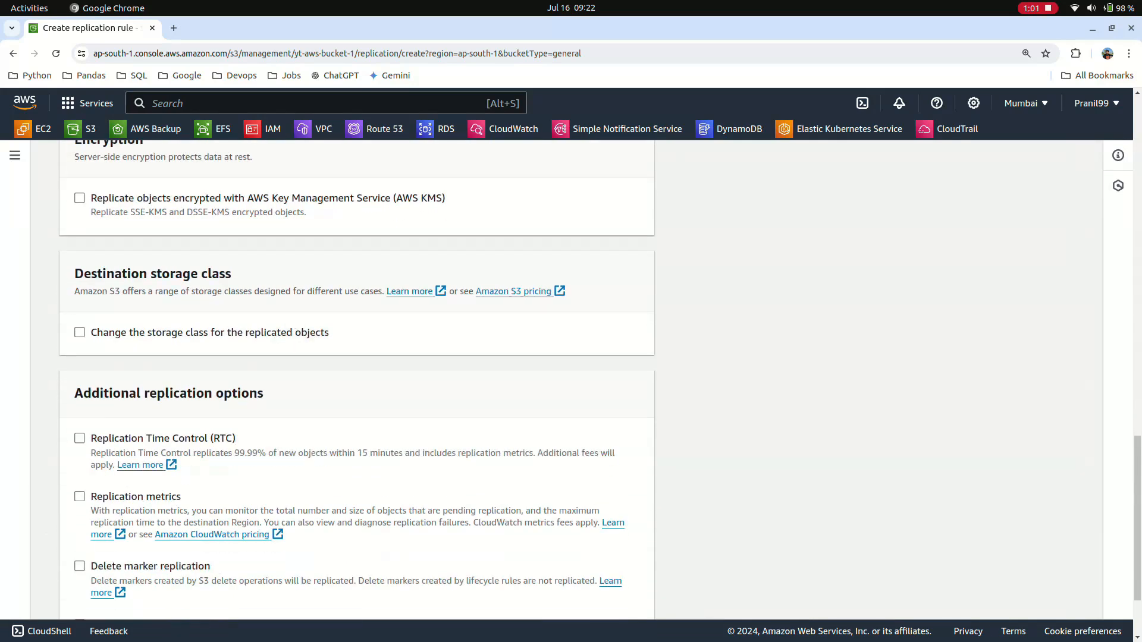
scroll(357, 381, "down", 1)
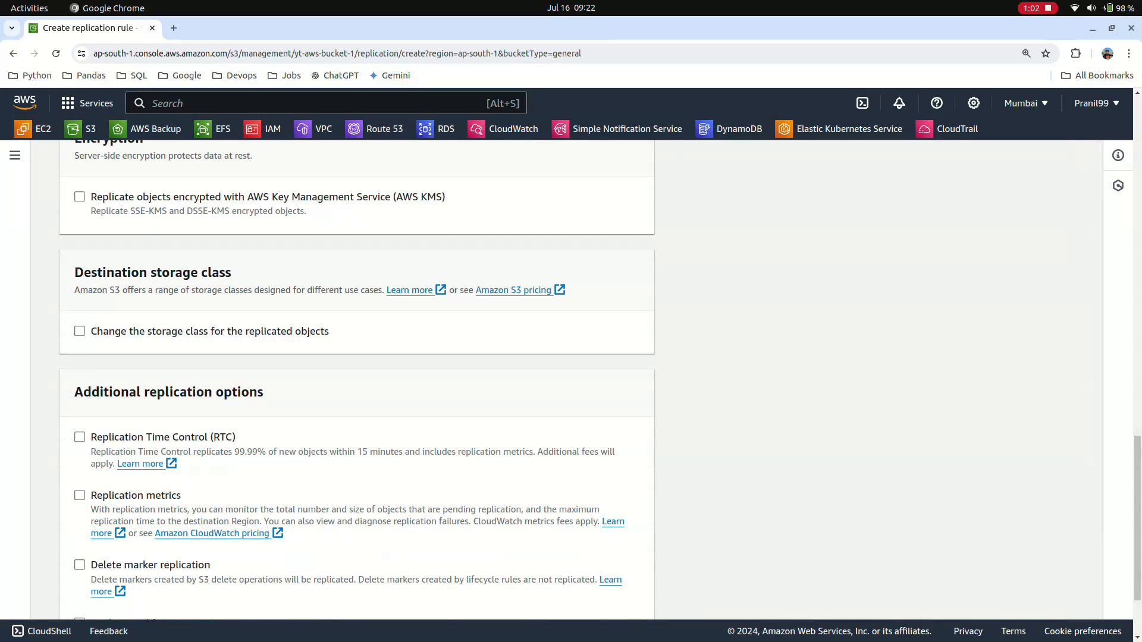
scroll(357, 380, "down", 1)
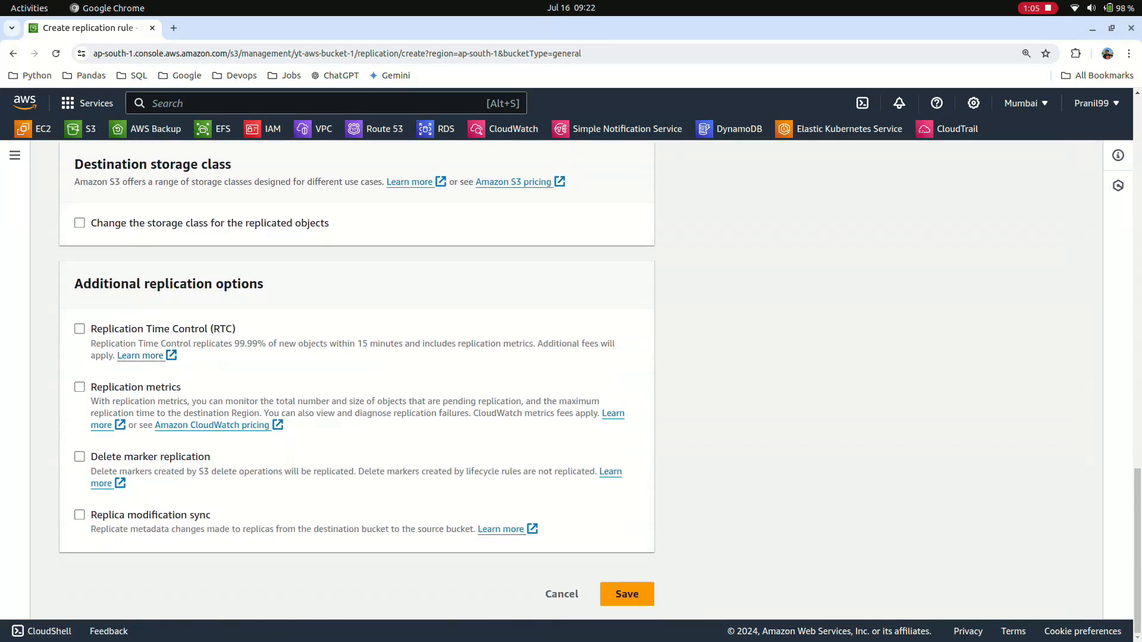
left_click(626, 594)
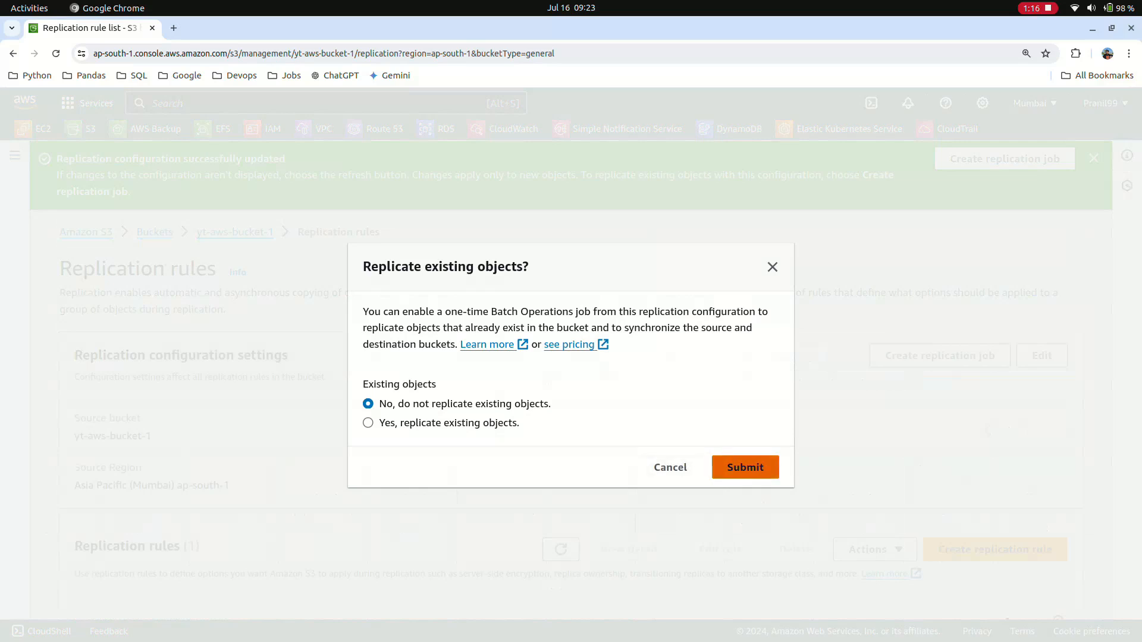
left_click(745, 467)
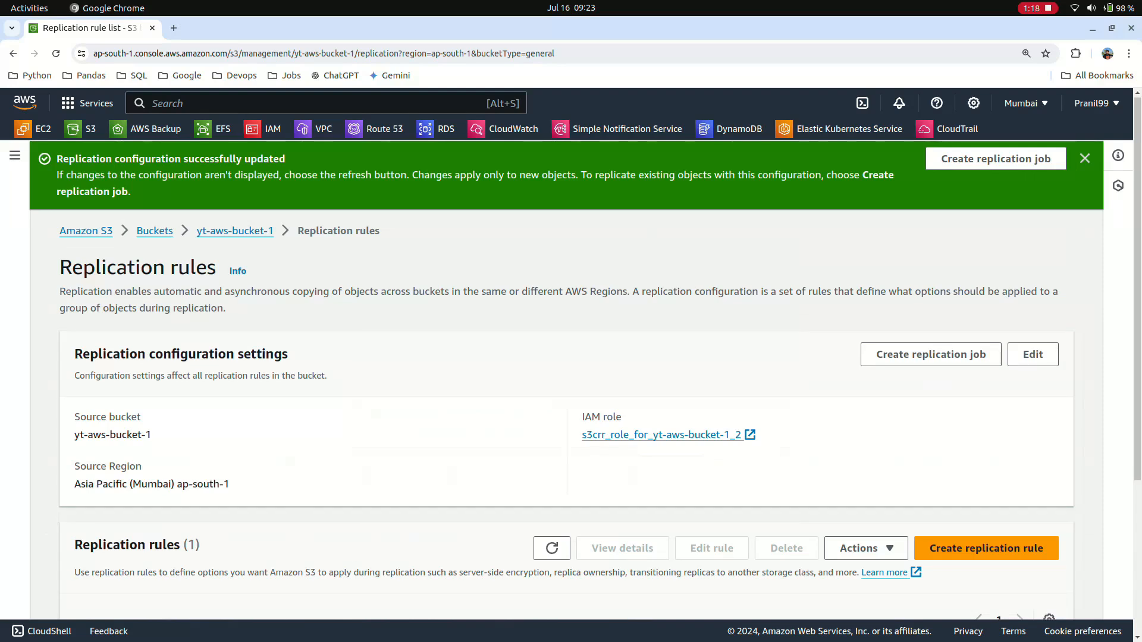